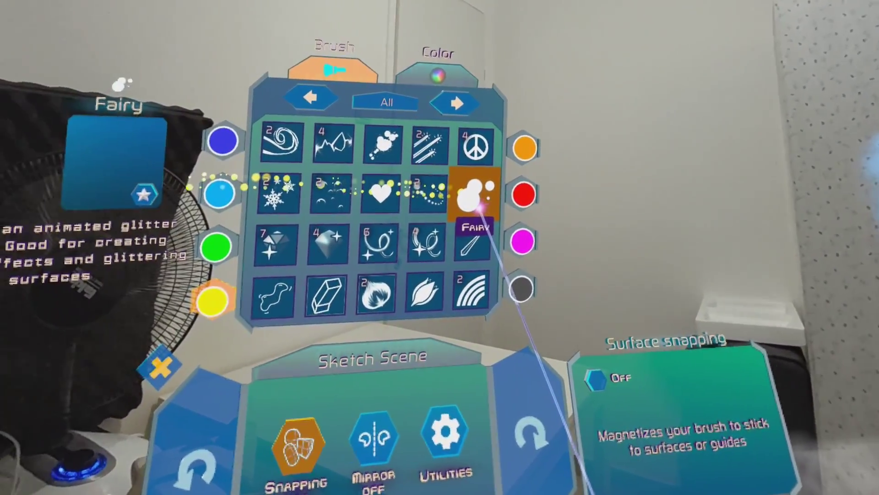
Step: Try the Dots and Shiny Hull brushes, then settle on the Metallic Tube brush
left_click(428, 193)
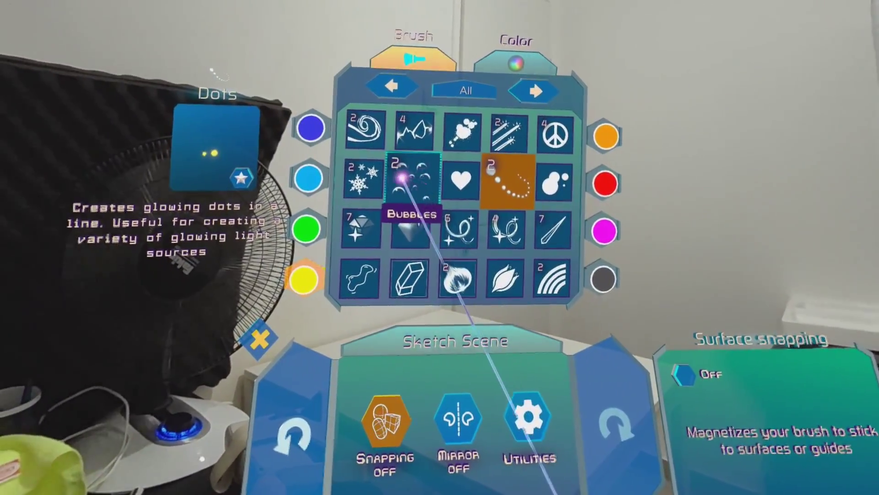
left_click(371, 226)
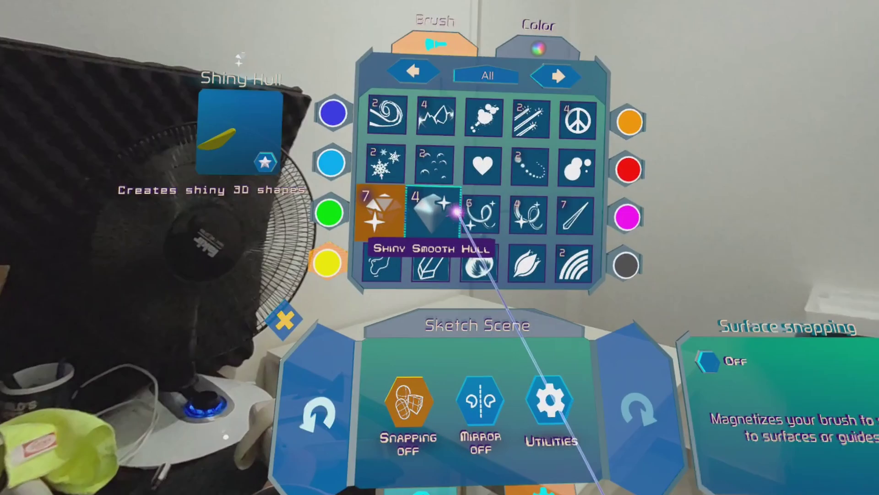
left_click(481, 213)
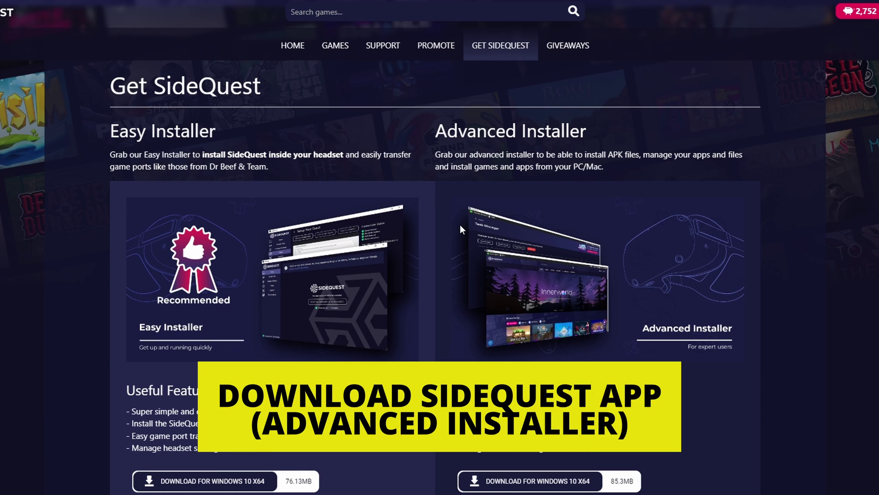
Step: Highlight the Advanced Installer heading and scroll through its download card
left_click_drag(434, 132, 598, 130)
scroll(586, 208, "down", 2)
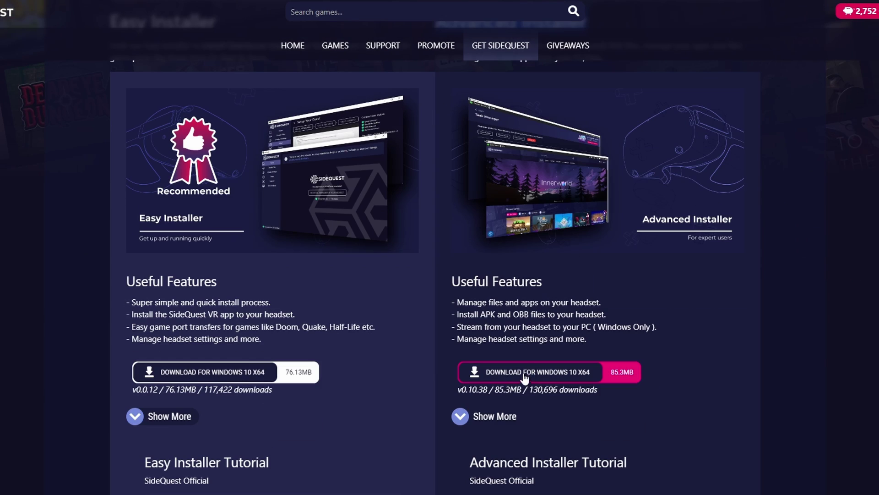
scroll(550, 375, "down", 5)
scroll(558, 204, "up", 2)
scroll(554, 224, "up", 5)
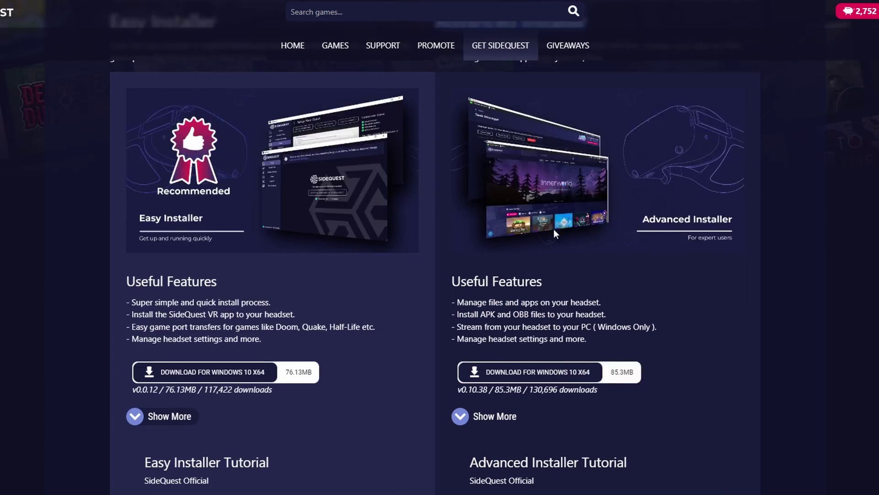
scroll(555, 248, "down", 1)
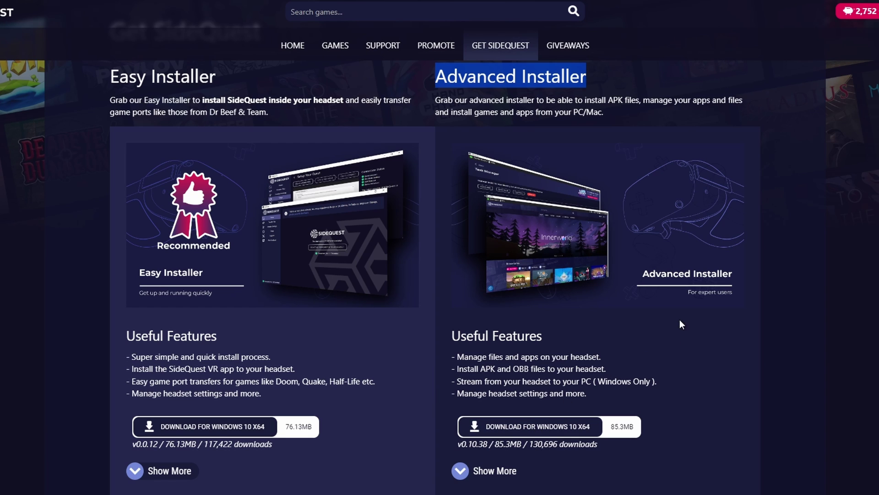
scroll(705, 307, "down", 20)
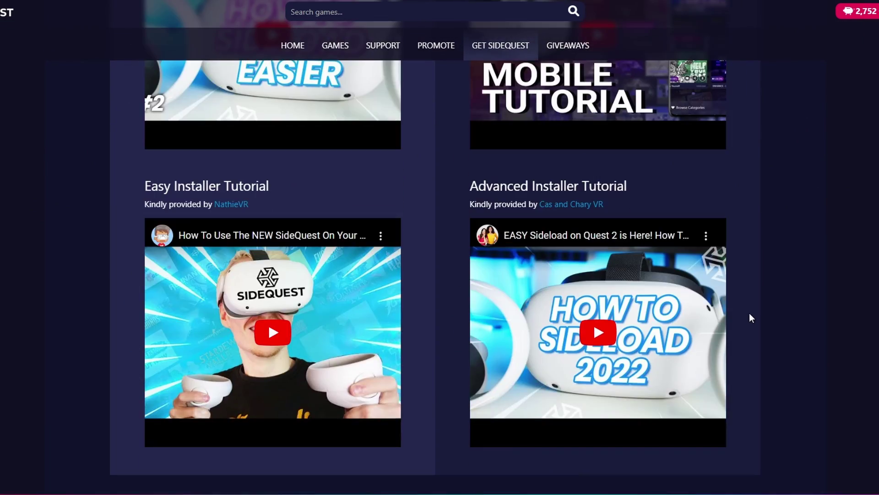
scroll(751, 312, "up", 7)
scroll(746, 313, "up", 10)
scroll(730, 312, "down", 4)
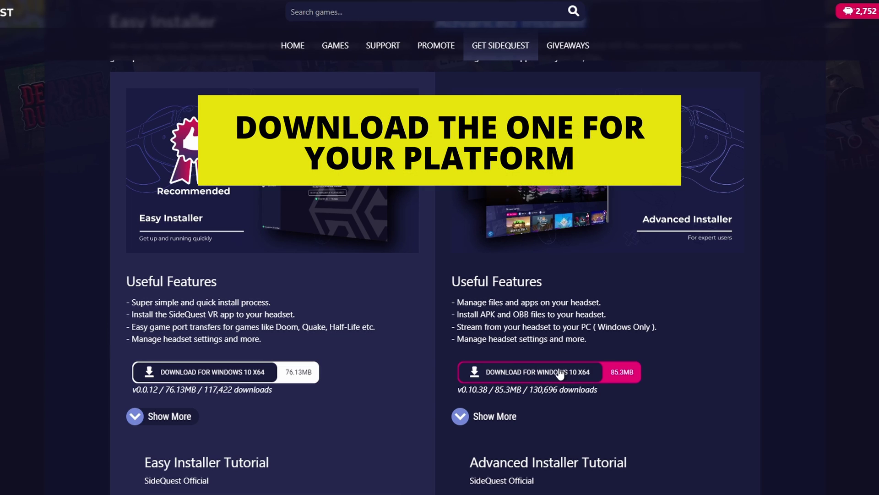
Step: Expand the Advanced Installer's other platform downloads until the macOS versions are listed
left_click(463, 417)
scroll(704, 328, "down", 1)
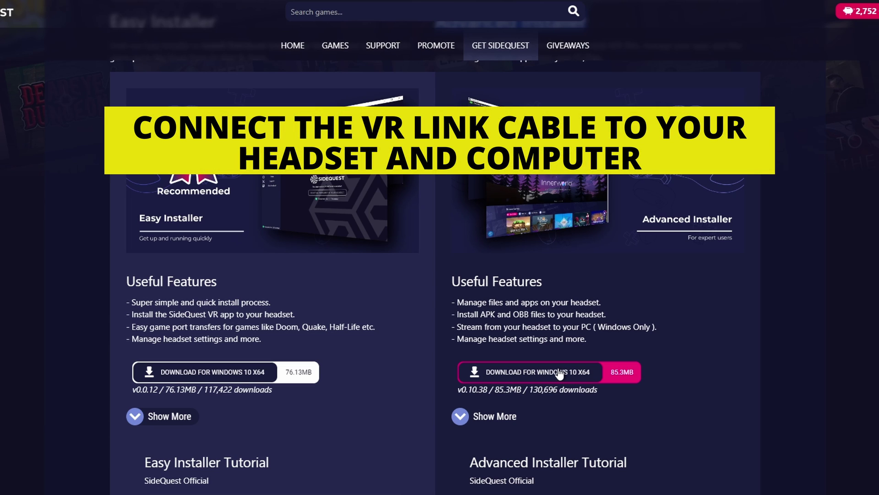
left_click(487, 416)
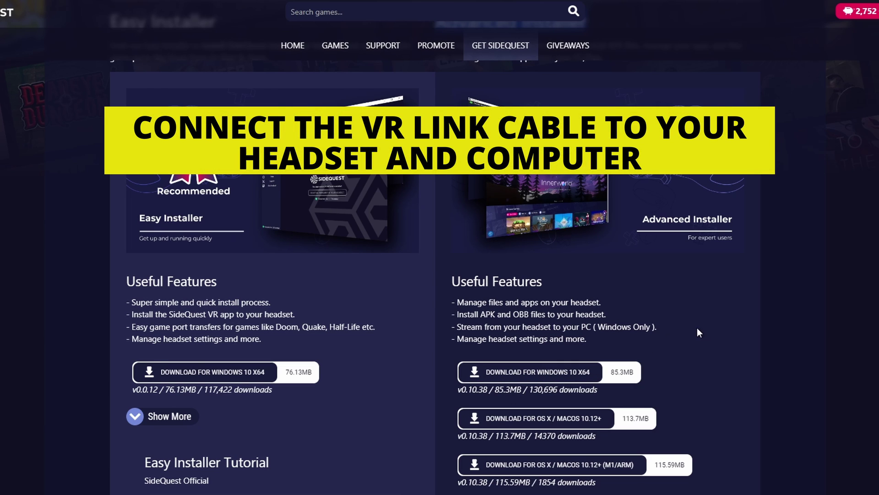
Step: Scroll down to the Linux download option of the Advanced Installer
scroll(705, 328, "down", 1)
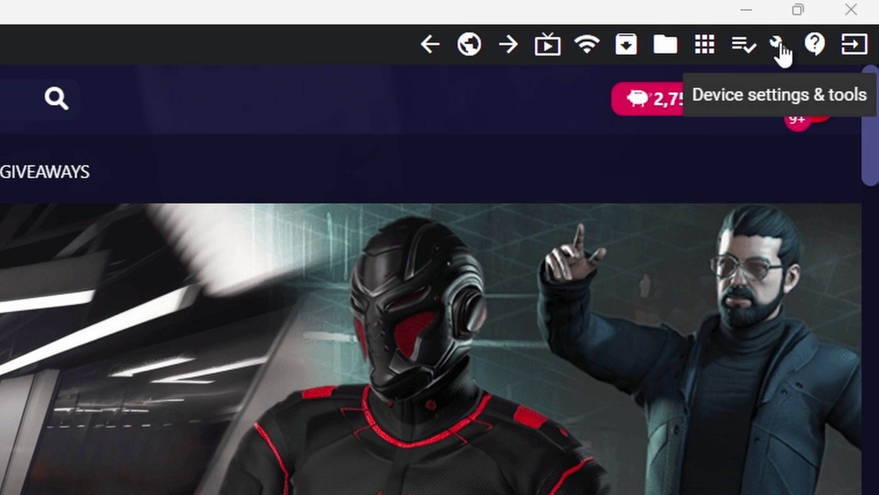
Step: Open Device settings & tools and scroll to Video Capture: 1600 X 1600, 60fps, 20mbps
left_click(780, 43)
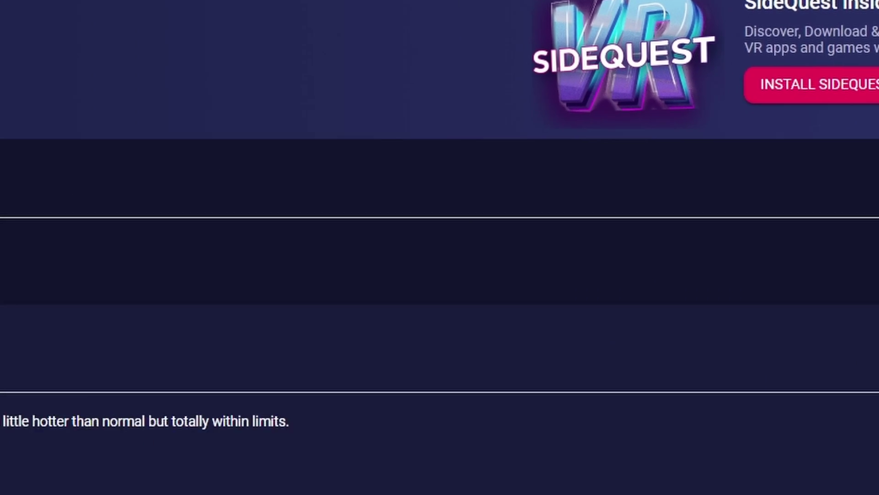
scroll(321, 133, "down", 5)
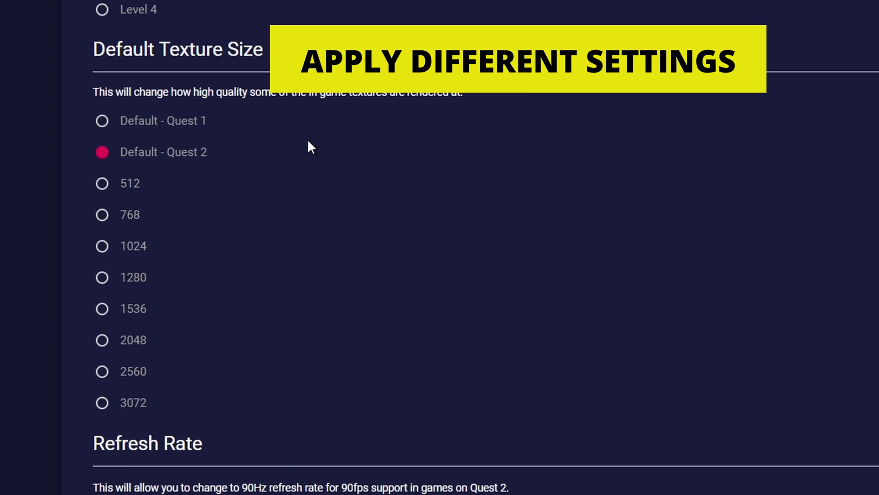
scroll(307, 142, "down", 5)
scroll(304, 140, "down", 10)
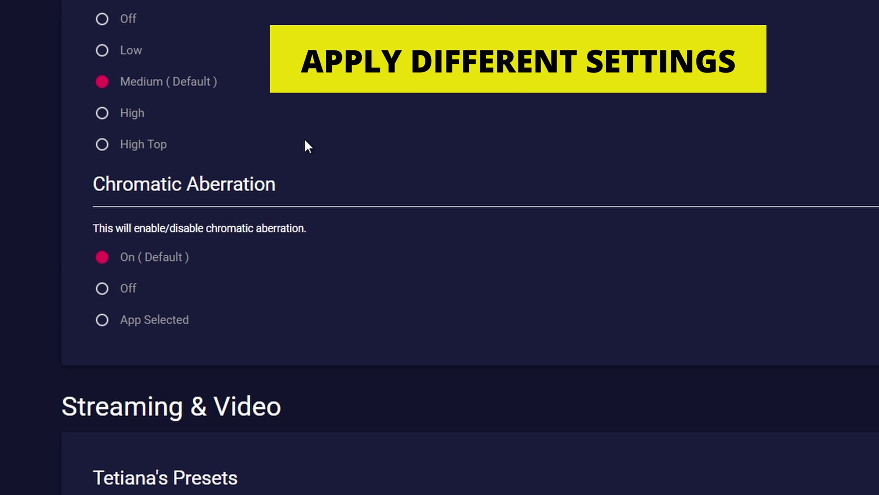
scroll(180, 40, "down", 10)
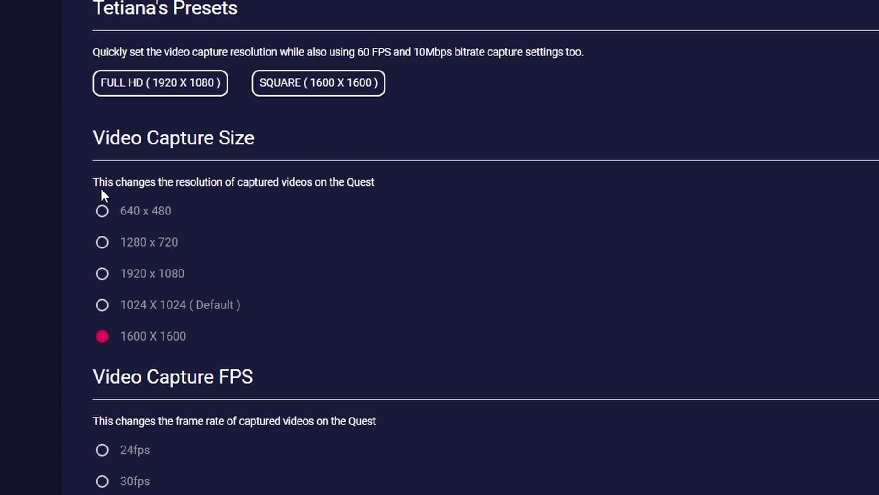
scroll(59, 185, "down", 2)
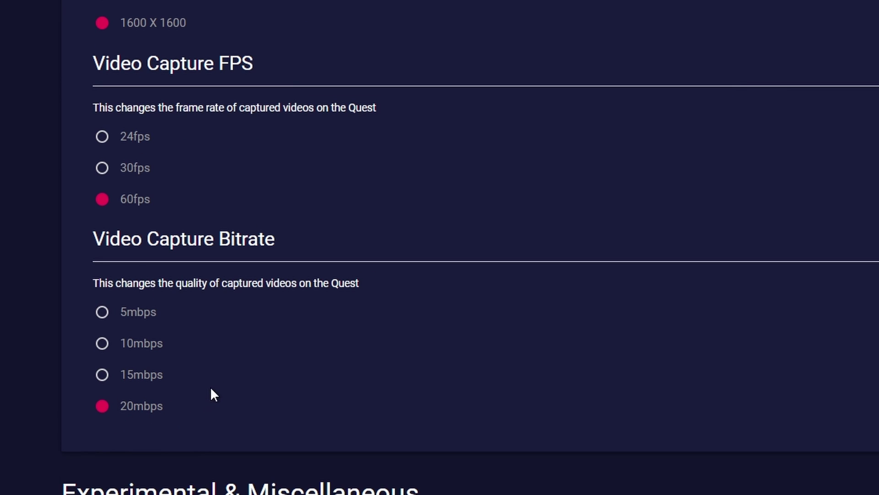
Step: Scroll to Experimental & Miscellaneous and switch Full Rate Capture on
scroll(238, 376, "down", 2)
scroll(257, 278, "down", 3)
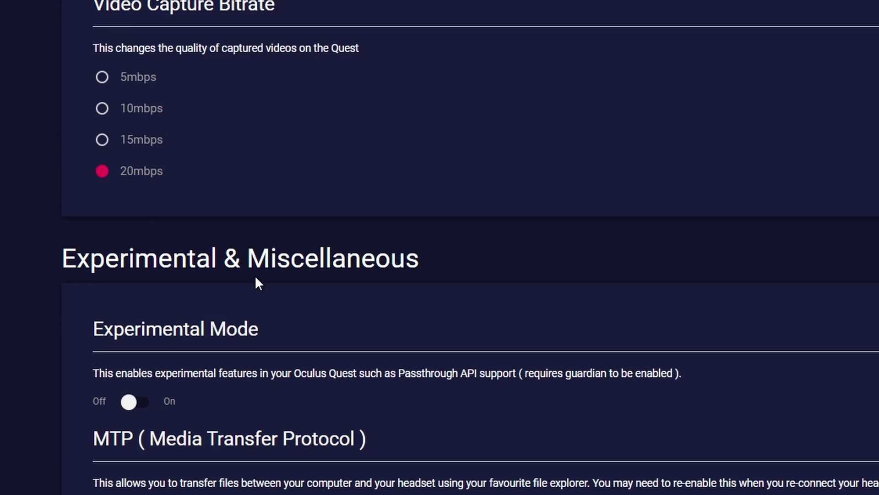
scroll(256, 278, "down", 5)
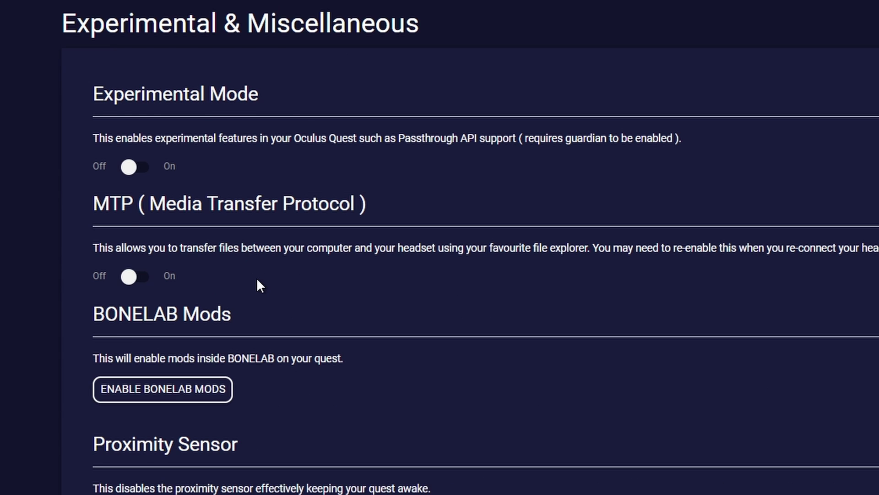
scroll(257, 280, "down", 2)
scroll(257, 279, "down", 4)
scroll(257, 280, "down", 3)
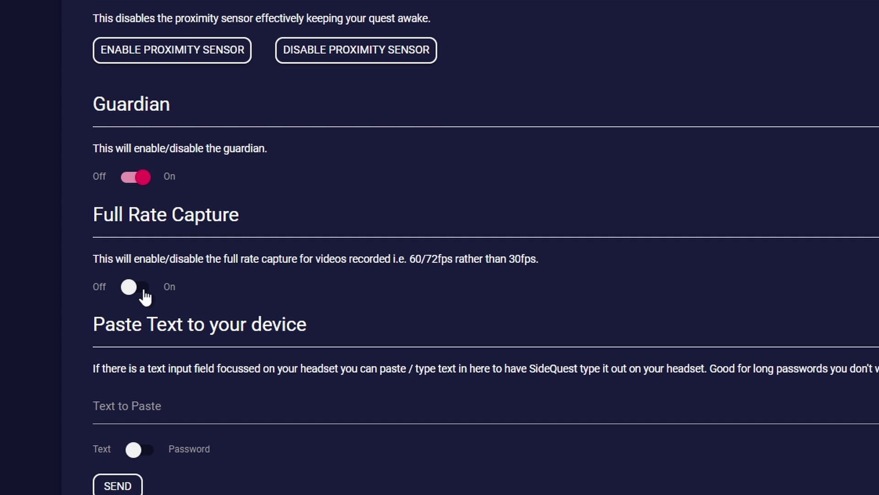
left_click(132, 289)
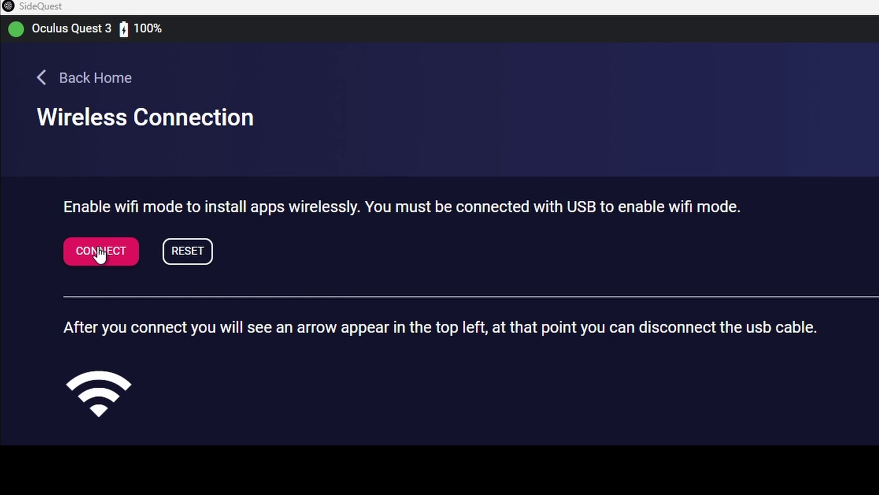
Step: Connect to the Quest headset over wifi and scroll back to the video capture settings
left_click(121, 255)
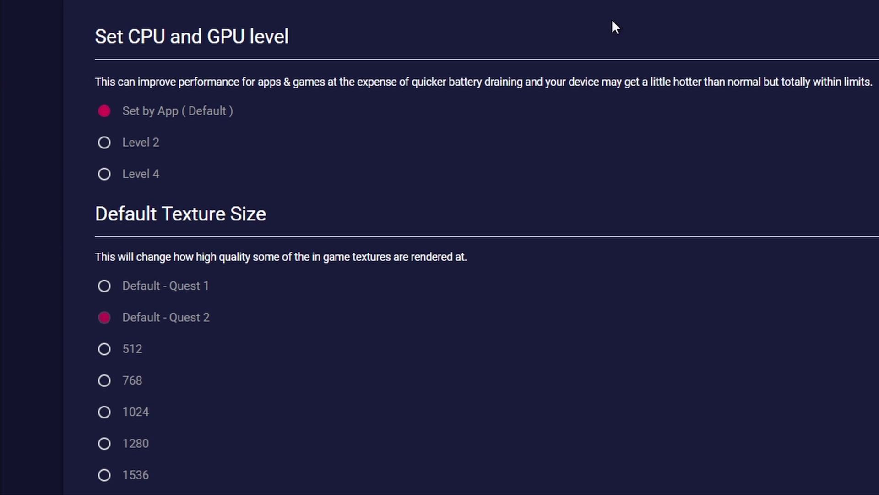
scroll(239, 229, "down", 20)
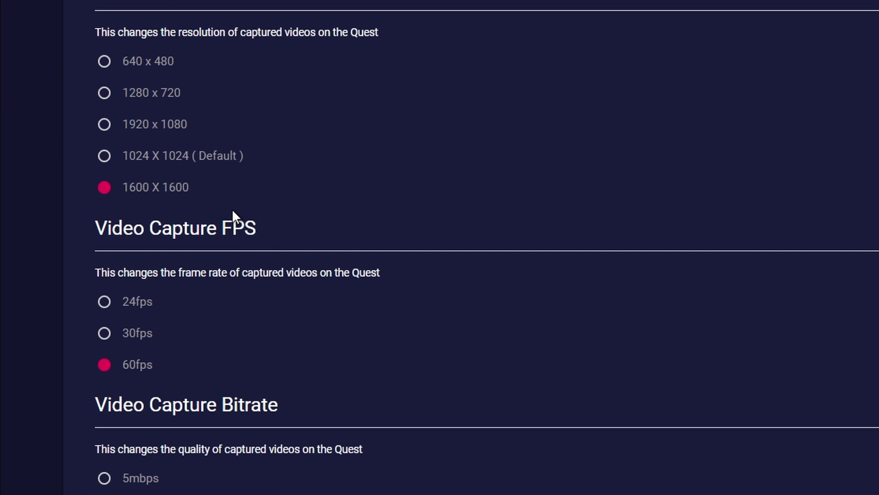
Step: Select the 1600 X 1600 capture resolution and switch Full Rate Capture on again
left_click(161, 189)
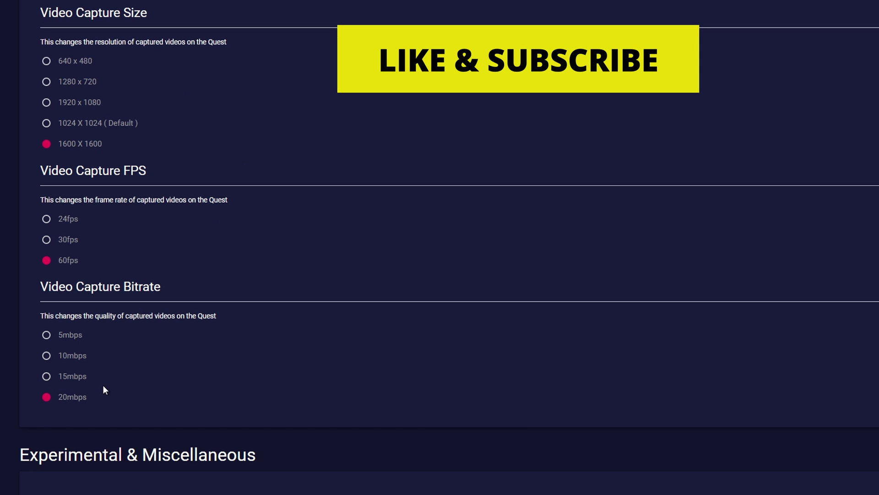
scroll(134, 384, "down", 1)
scroll(156, 314, "down", 4)
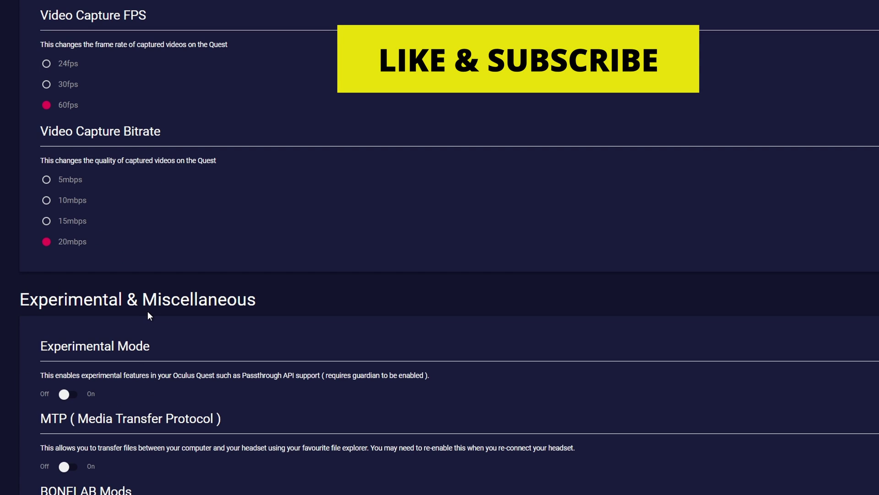
scroll(149, 314, "down", 1)
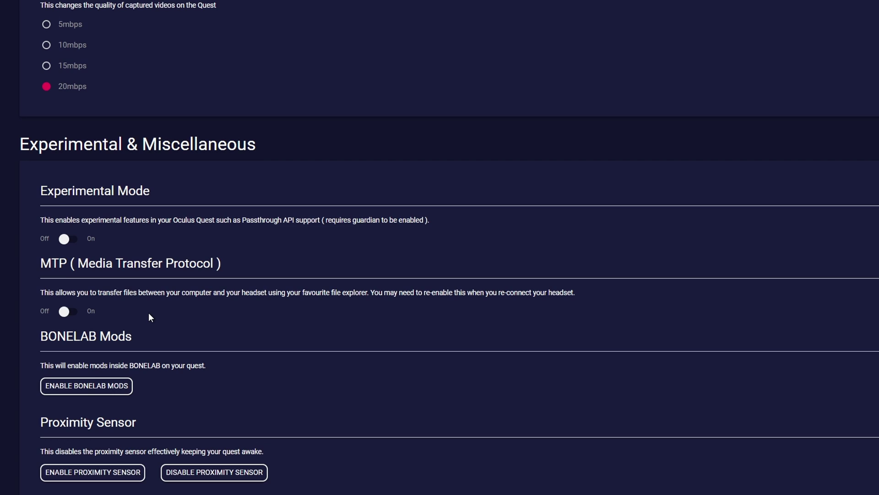
scroll(149, 315, "down", 5)
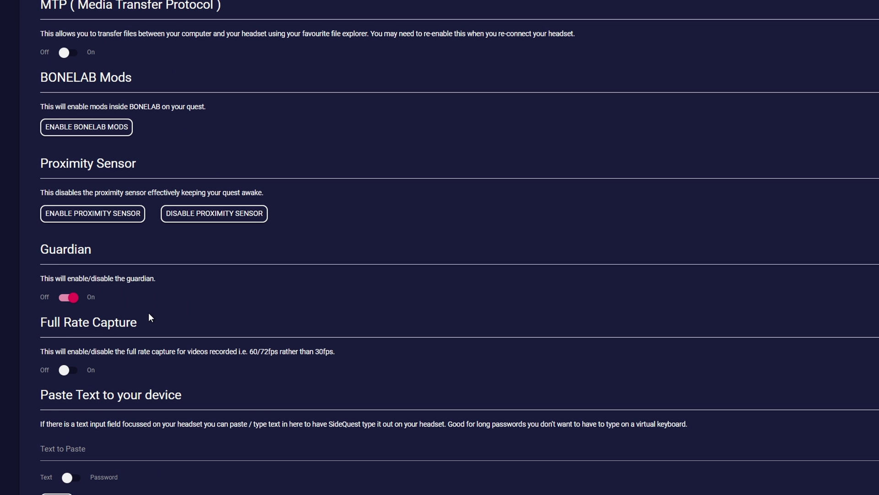
scroll(149, 315, "down", 1)
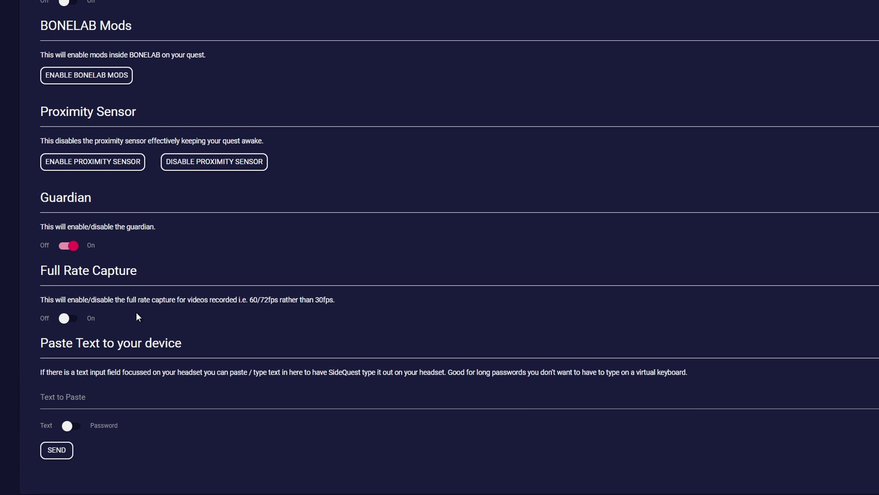
left_click(67, 319)
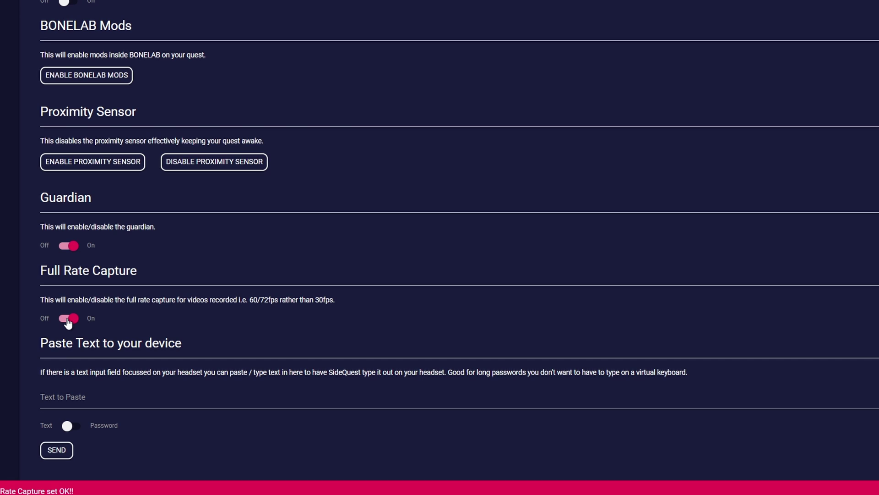